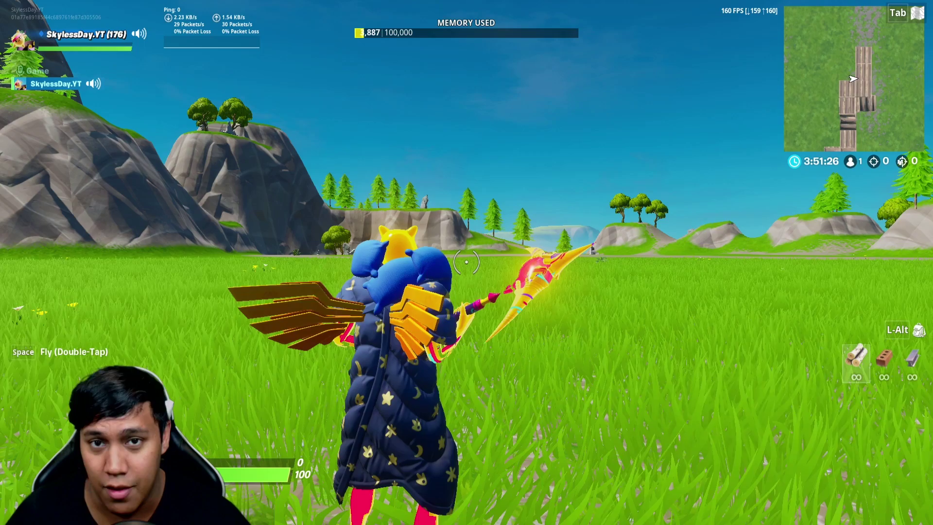
Open the game's video settings and look through the display and graphics quality options
{"action": "key", "text": "Escape"}
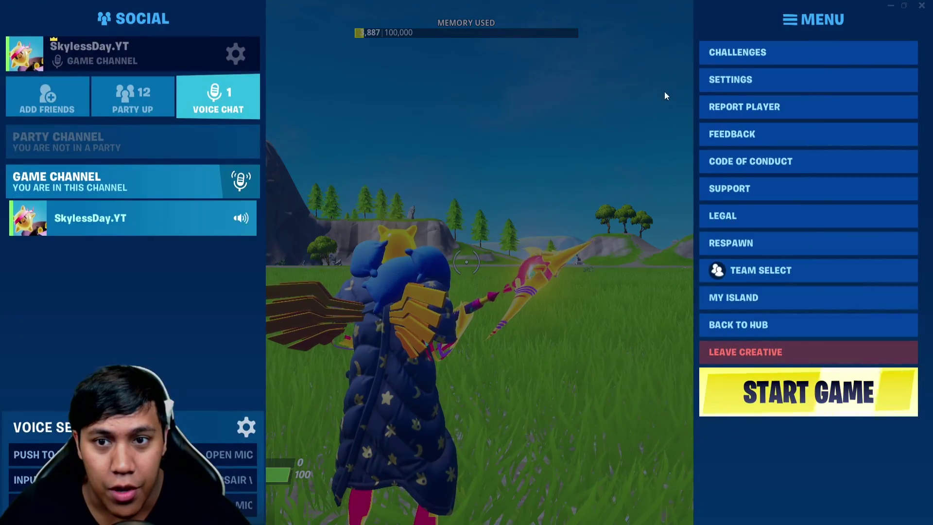
{"action": "left_click", "coordinate": [763, 137]}
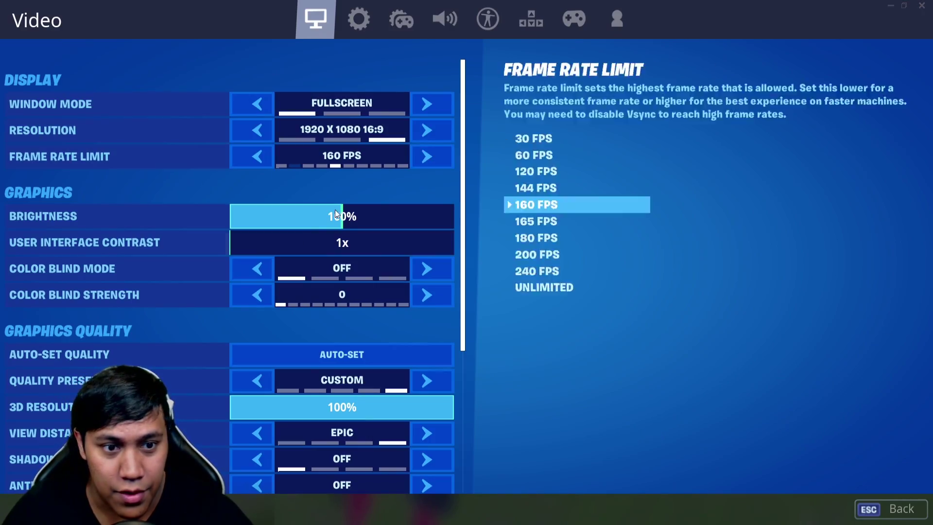
{"action": "scroll", "coordinate": [258, 321], "scroll_direction": "down", "scroll_amount": 3}
{"action": "scroll", "coordinate": [248, 318], "scroll_direction": "down", "scroll_amount": 2}
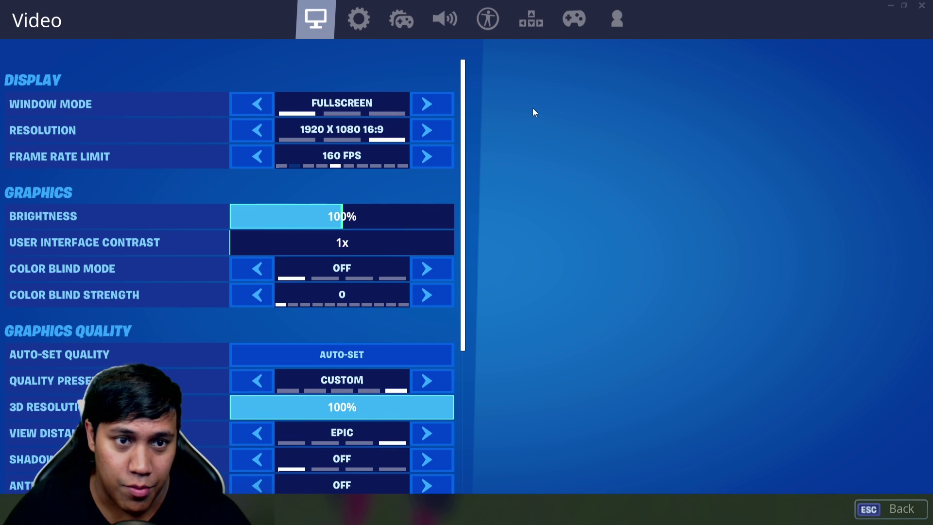
Turn off Net Debug Stats in the HUD settings and return to the game
{"action": "left_click", "coordinate": [367, 29]}
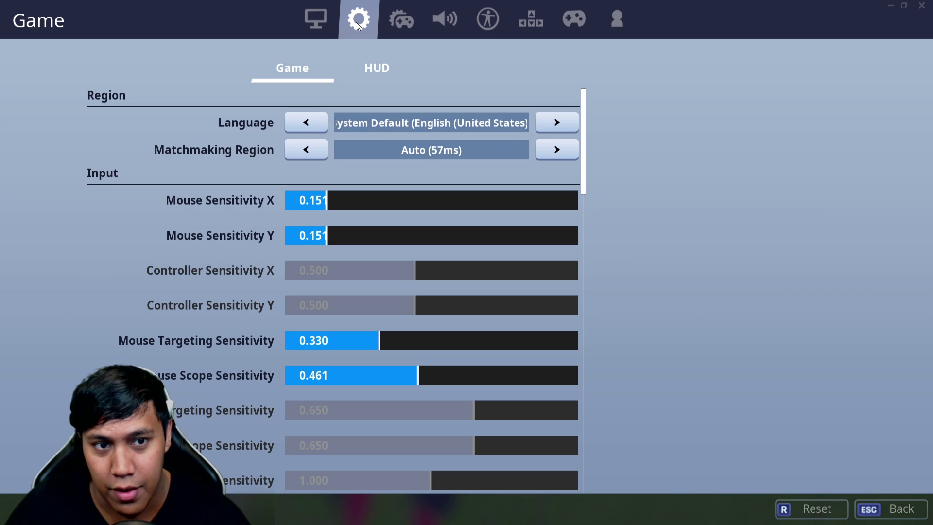
{"action": "left_click", "coordinate": [380, 71]}
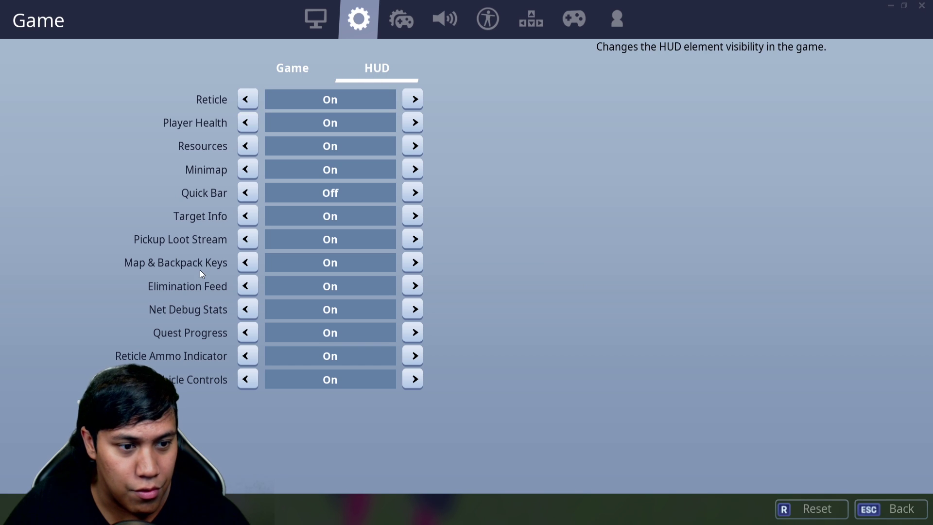
{"action": "left_click", "coordinate": [248, 310]}
{"action": "key", "text": "Escape"}
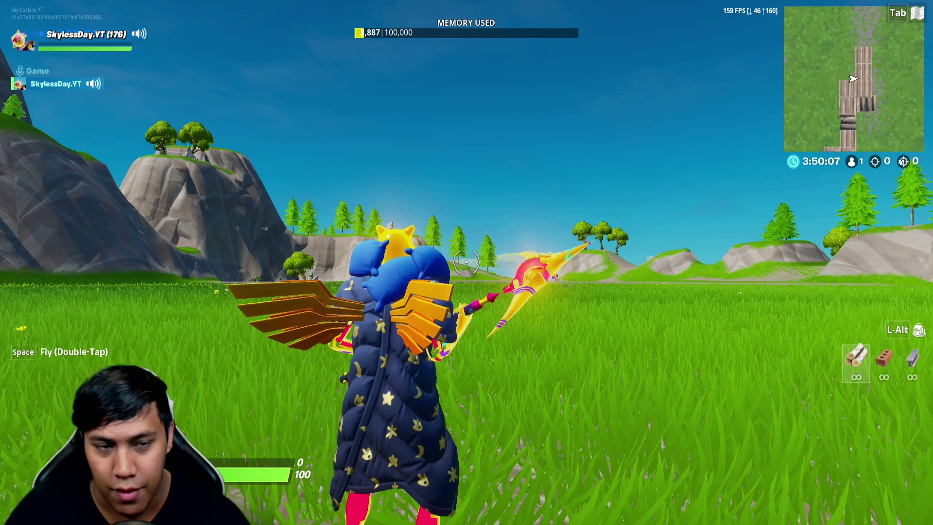
Set Net Debug Stats to On in the HUD settings, apply the change and return to the game
{"action": "key", "text": "Escape"}
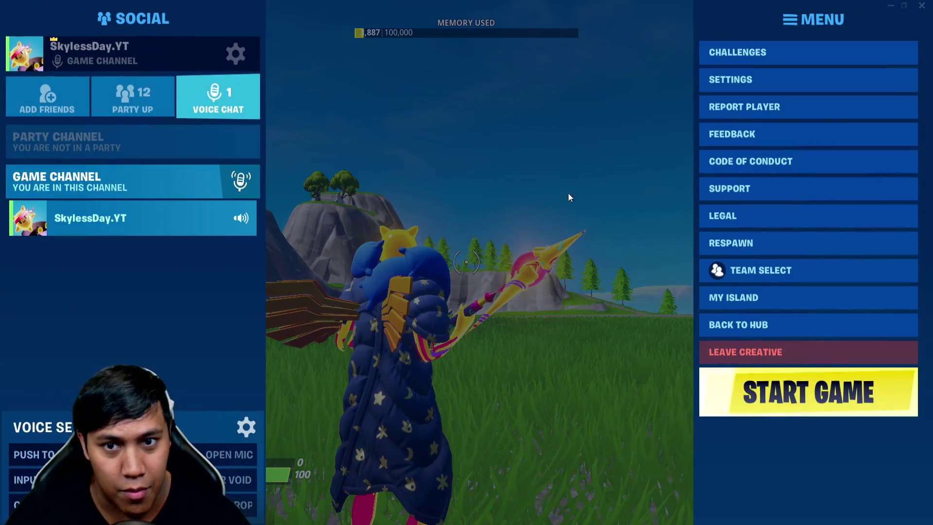
{"action": "left_click", "coordinate": [734, 74]}
{"action": "left_click", "coordinate": [359, 19]}
{"action": "left_click", "coordinate": [384, 67]}
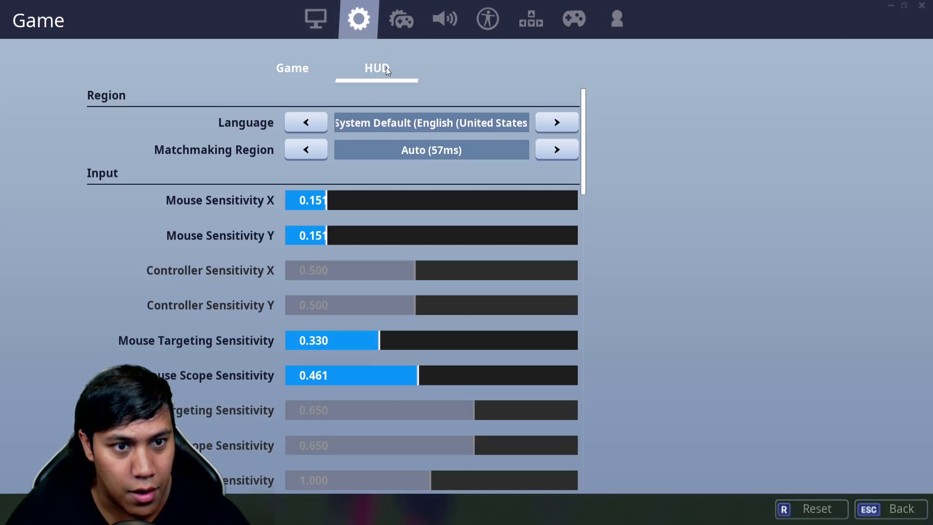
{"action": "left_click", "coordinate": [241, 309]}
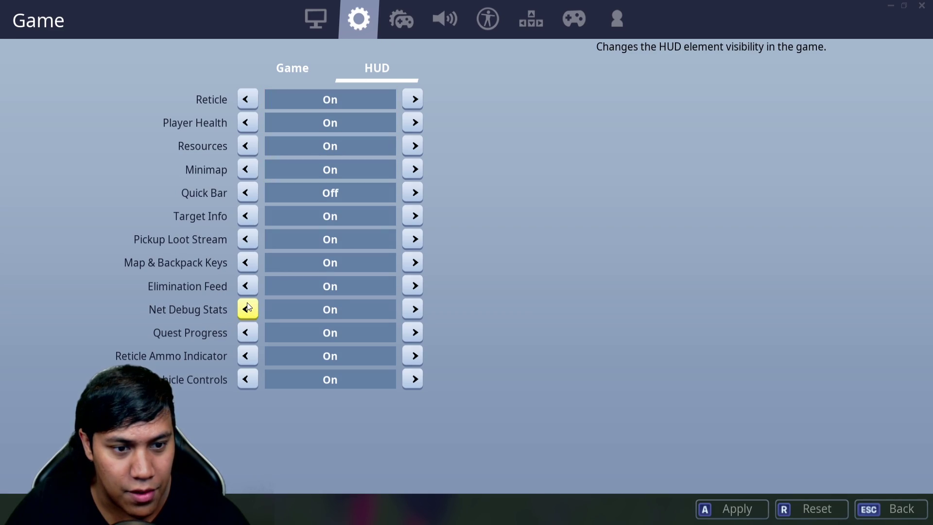
{"action": "left_click", "coordinate": [743, 501]}
{"action": "left_click", "coordinate": [880, 508]}
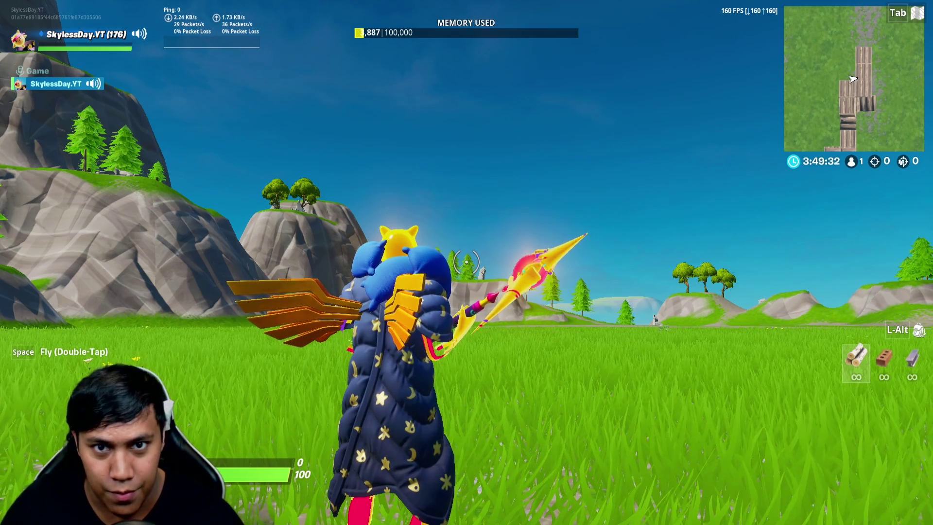
Quit Fortnite and confirm exiting to the desktop
{"action": "key", "text": "Escape"}
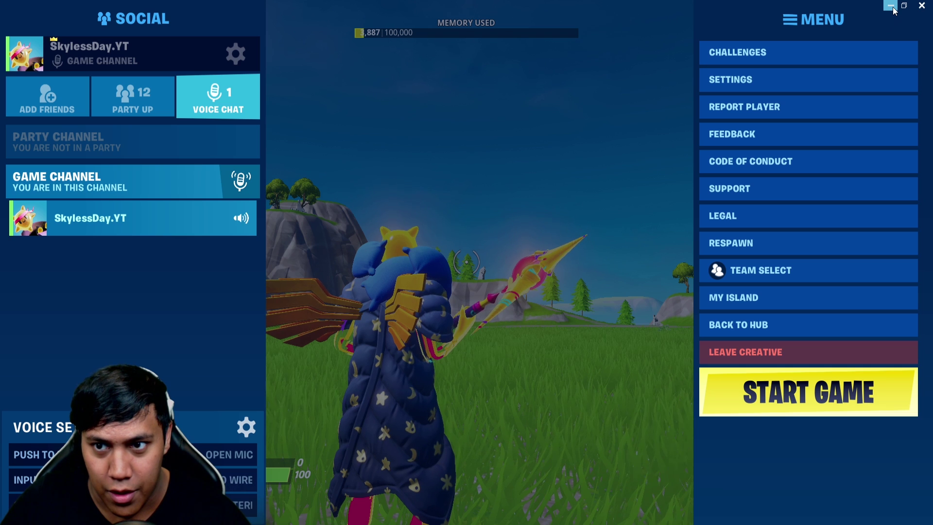
{"action": "left_click", "coordinate": [920, 6]}
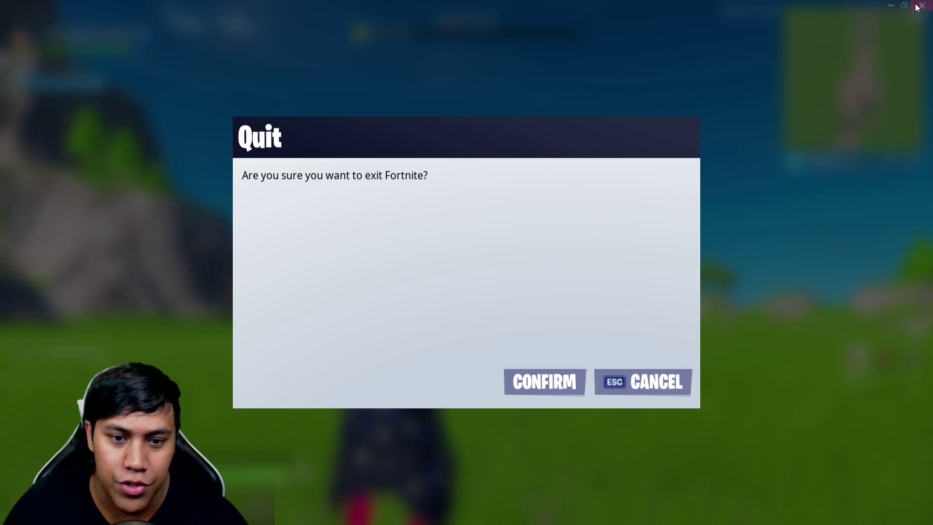
{"action": "left_click", "coordinate": [544, 381]}
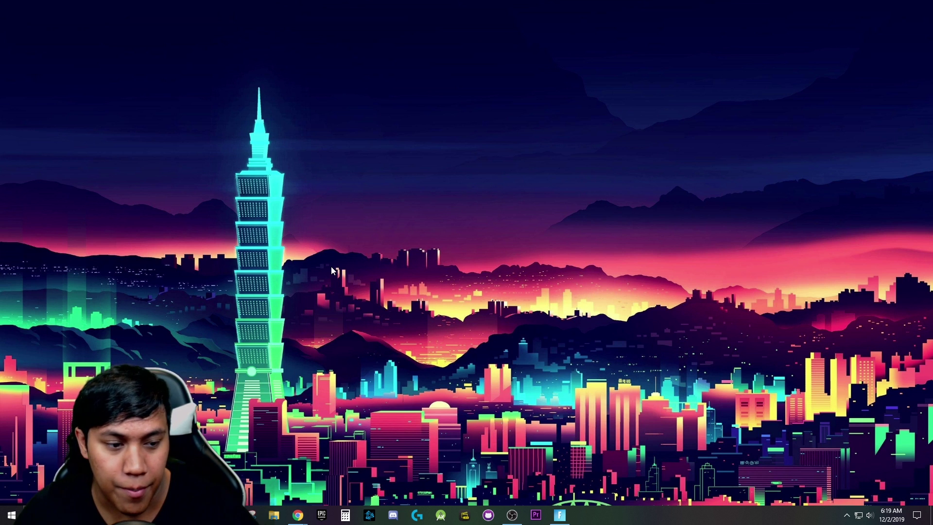
Search Windows for %localappdata% and open the matching folder
{"action": "key", "text": "super"}
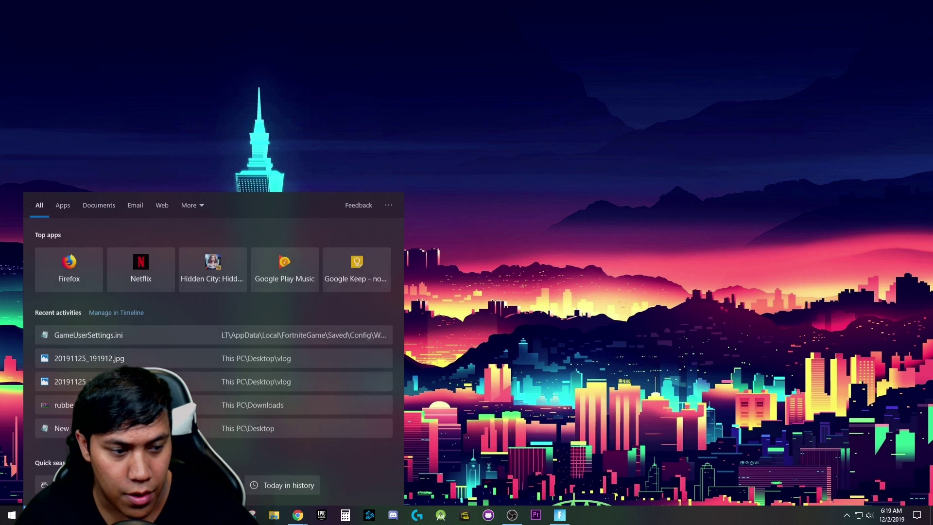
{"action": "type", "text": "%"}
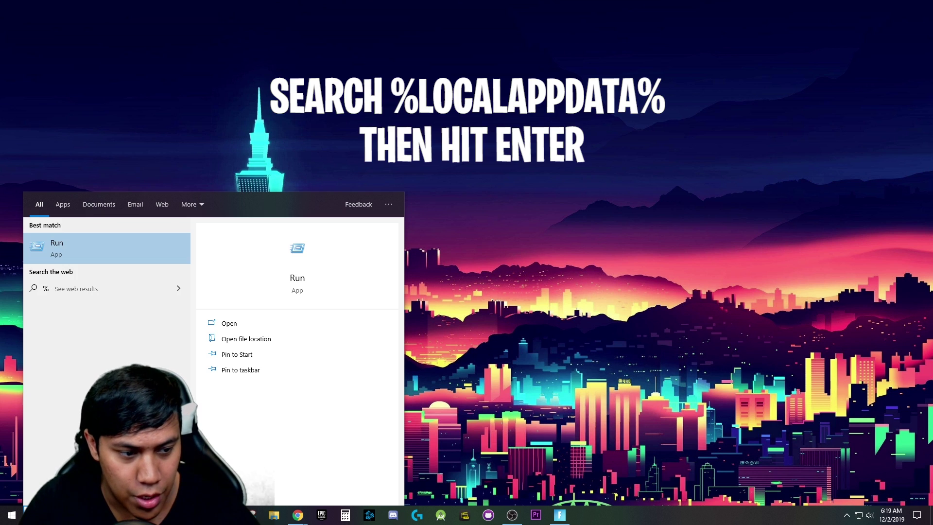
{"action": "type", "text": "localappdata%"}
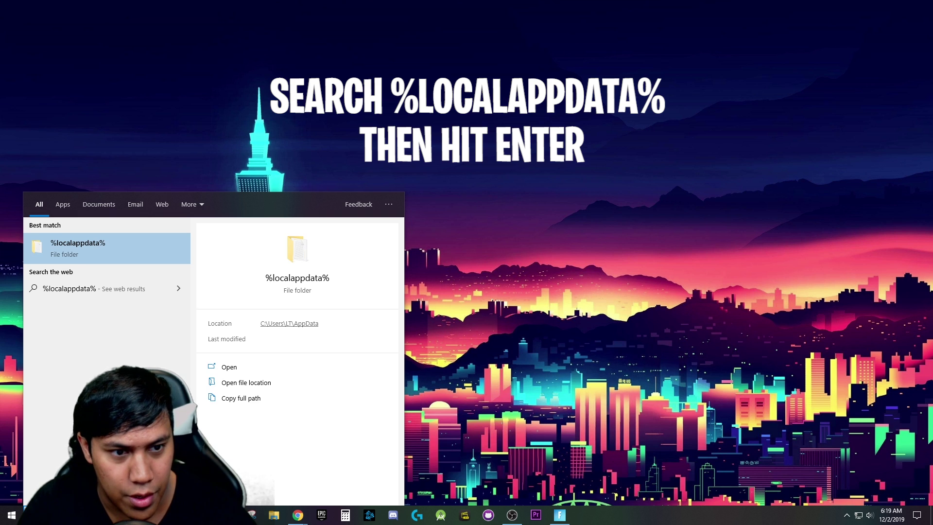
{"action": "key", "text": "Return"}
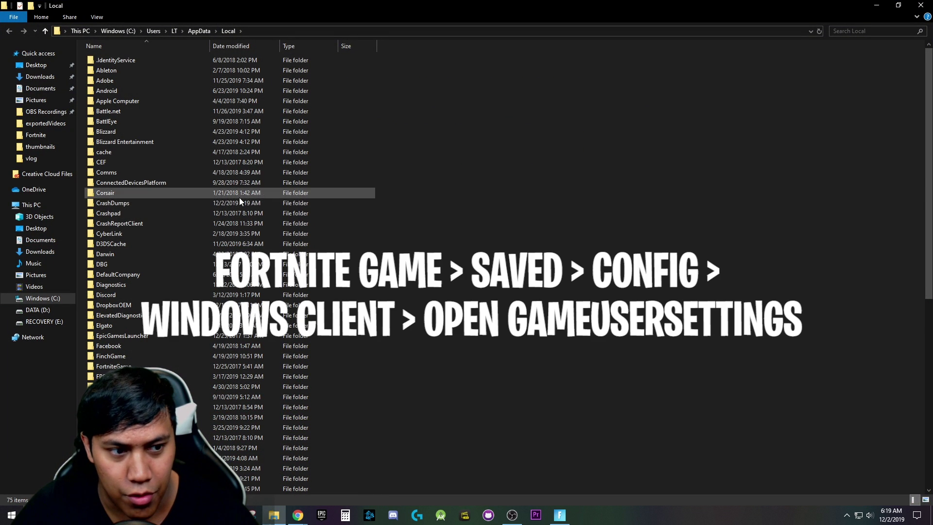
Go to FortniteGame > Saved > Config > WindowsClient and open the GameUserSettings file in Notepad
{"action": "double_click", "coordinate": [197, 366]}
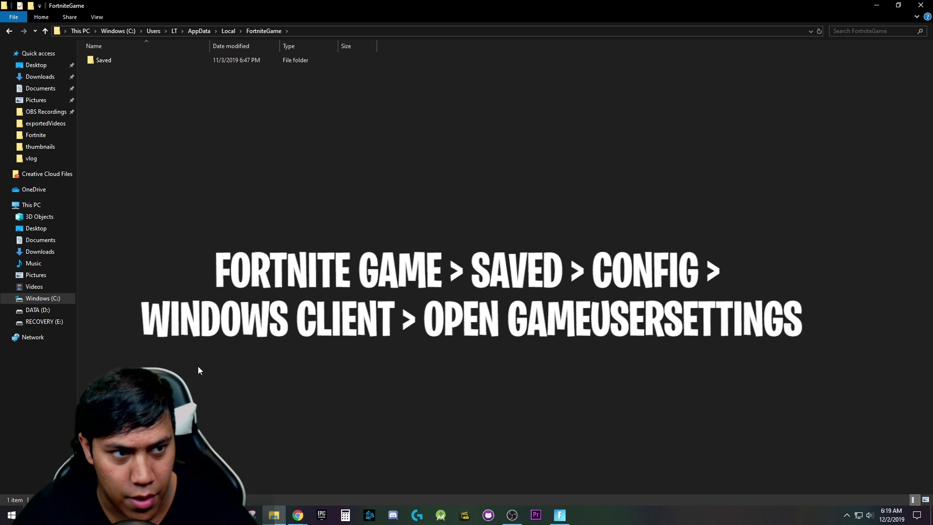
{"action": "double_click", "coordinate": [279, 60]}
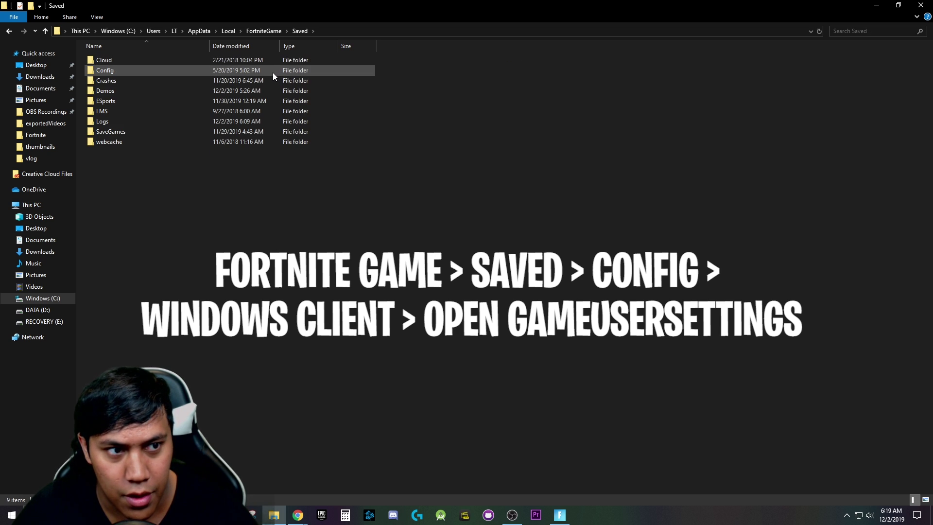
{"action": "double_click", "coordinate": [272, 71]}
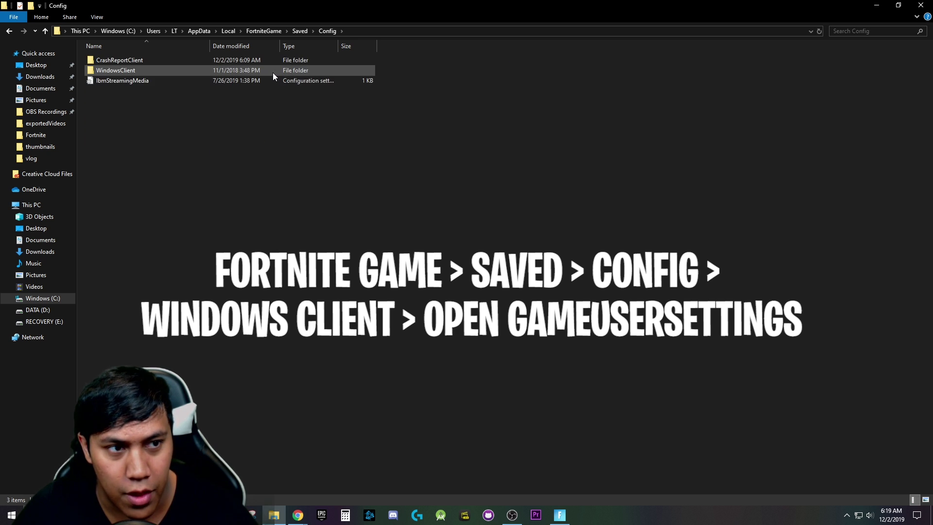
{"action": "double_click", "coordinate": [273, 72]}
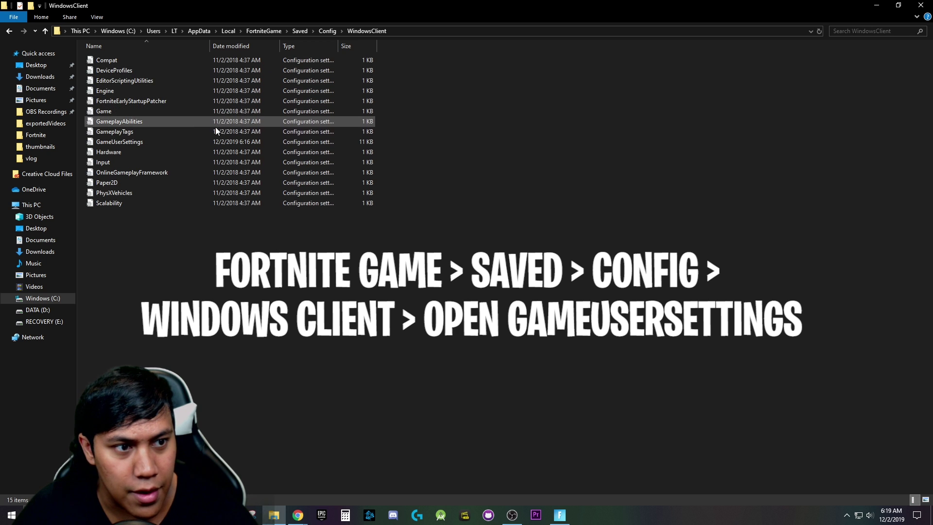
{"action": "left_click", "coordinate": [213, 140]}
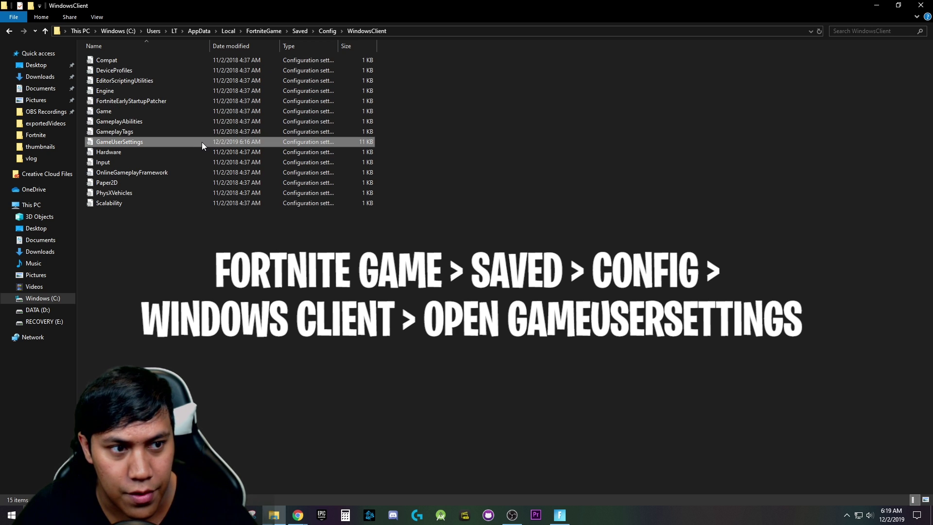
{"action": "double_click", "coordinate": [202, 142]}
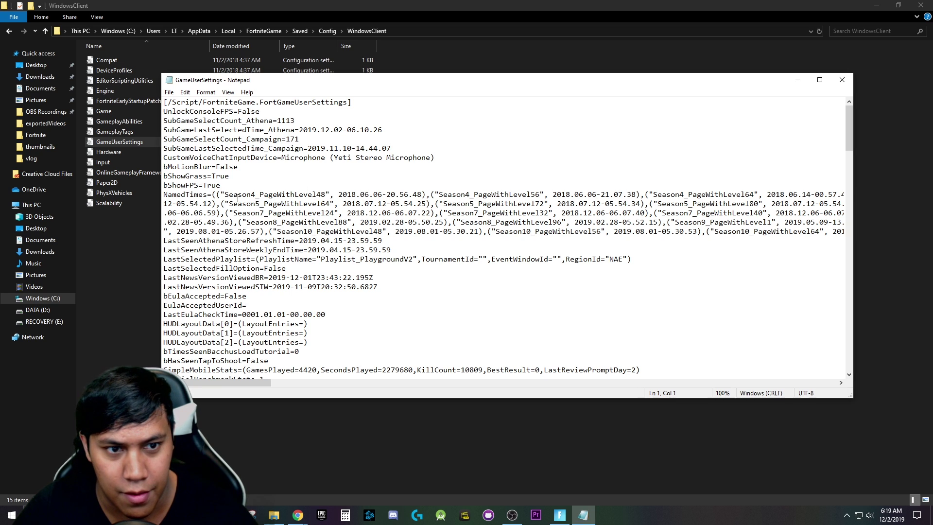
Set the bShowFPS line to True in GameUserSettings, save the file and close it
{"action": "left_click", "coordinate": [228, 185]}
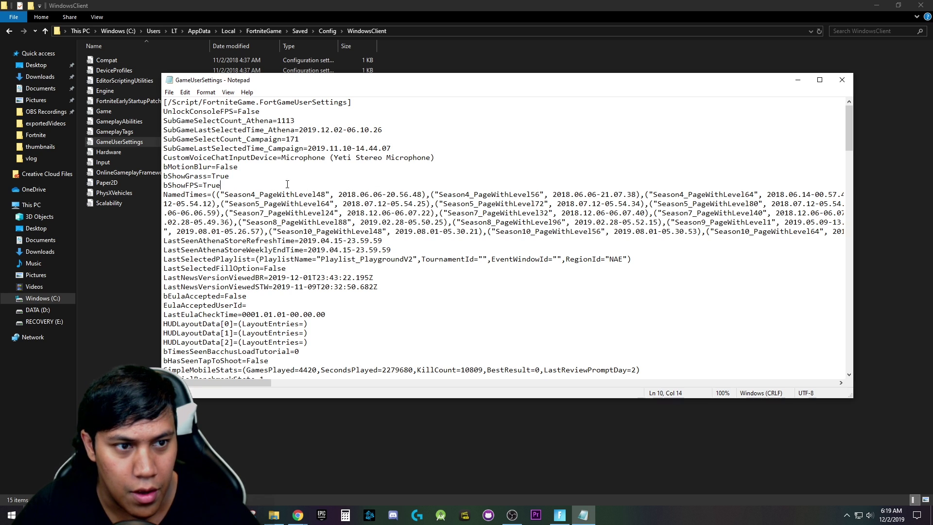
{"action": "left_click_drag", "start_coordinate": [288, 184], "coordinate": [163, 185]}
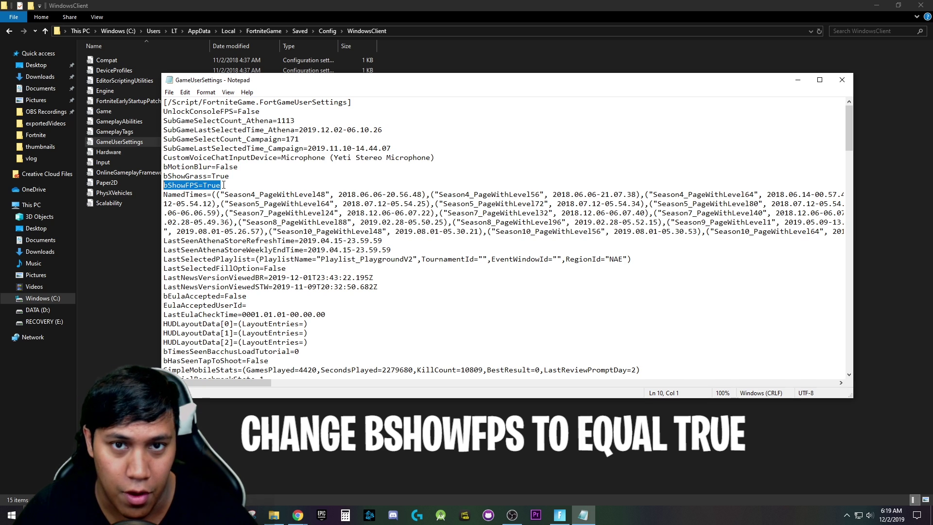
{"action": "left_click", "coordinate": [224, 185]}
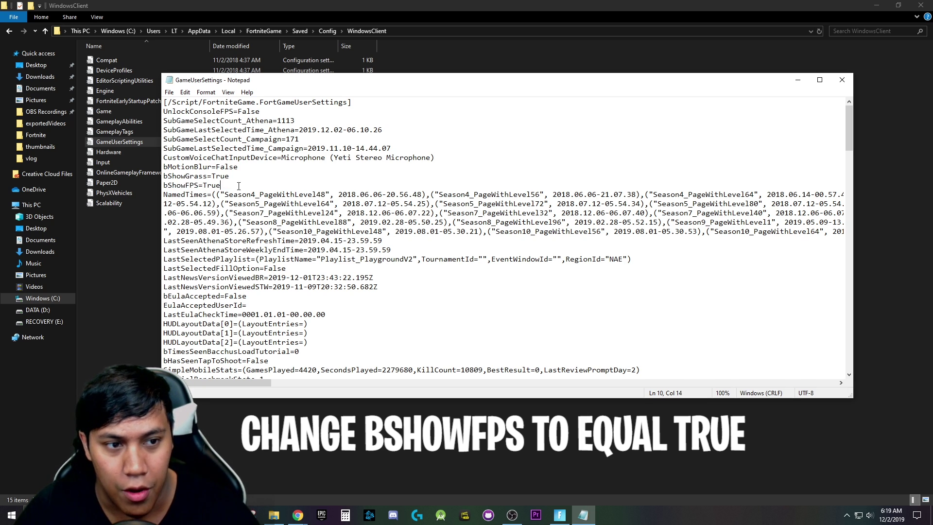
{"action": "key", "text": "BackSpace"}
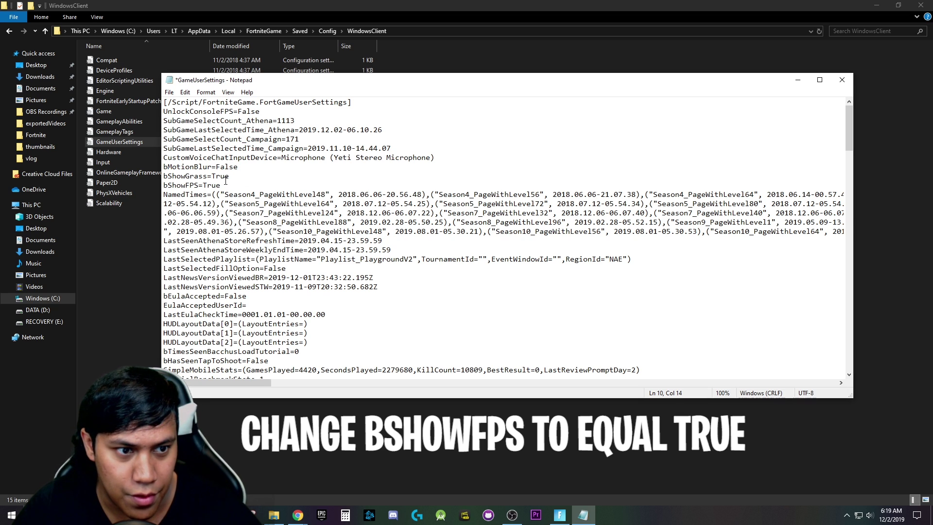
{"action": "left_click", "coordinate": [169, 91]}
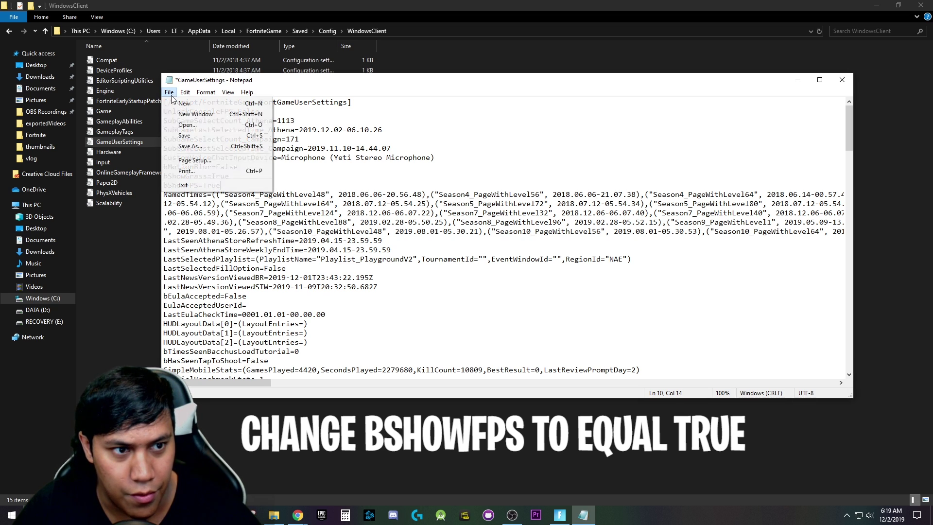
{"action": "left_click", "coordinate": [181, 136]}
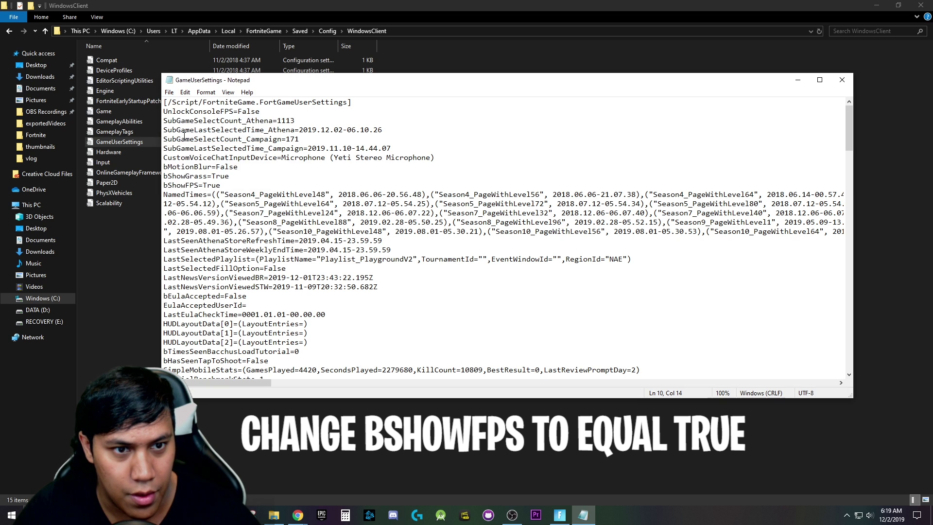
{"action": "left_click", "coordinate": [841, 81]}
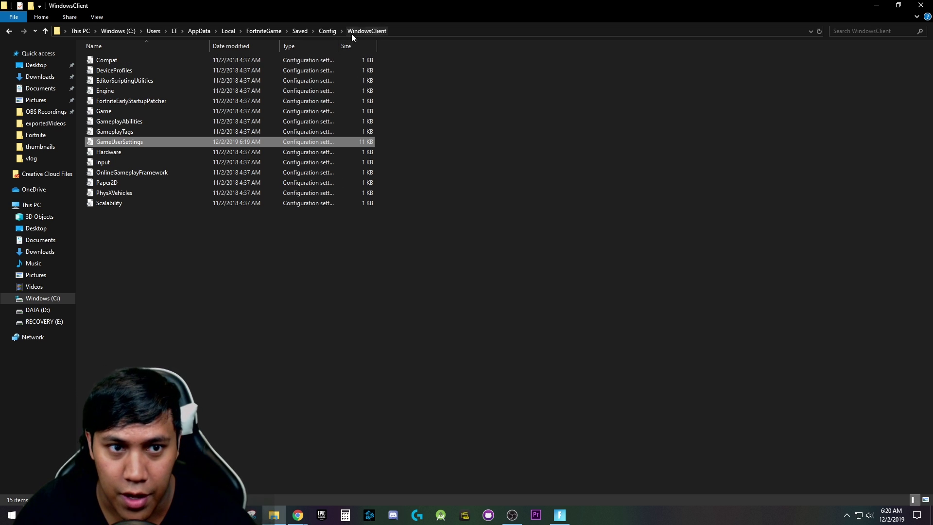
Reopen the GameUserSettings file from the WindowsClient folder to review its settings
{"action": "double_click", "coordinate": [139, 141]}
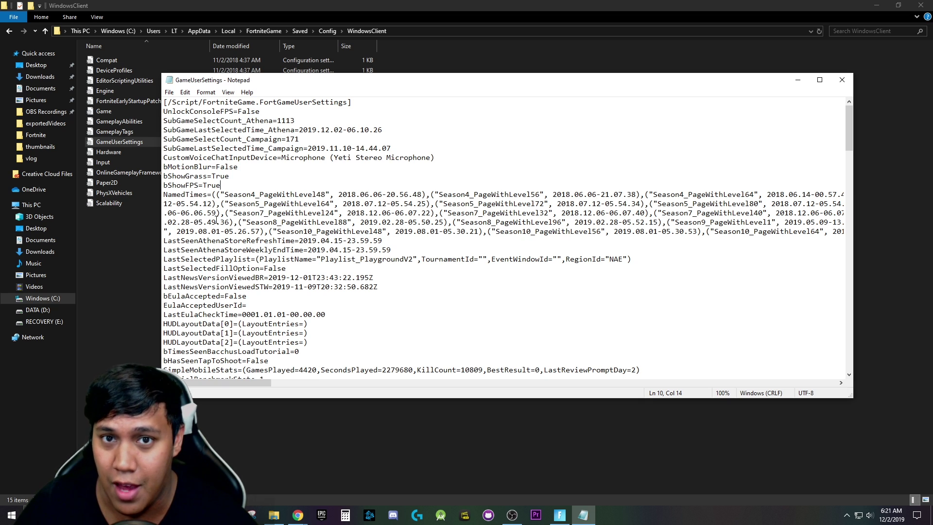
{"action": "left_click", "coordinate": [736, 150]}
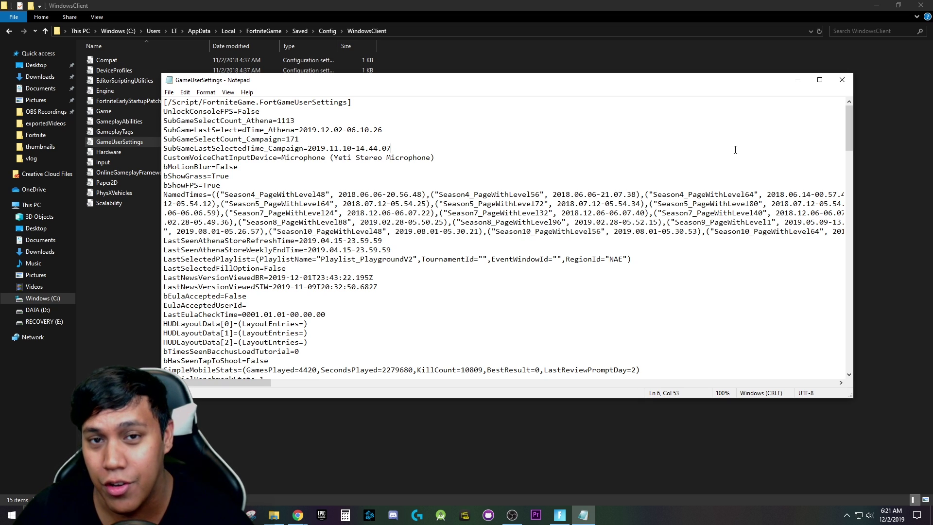